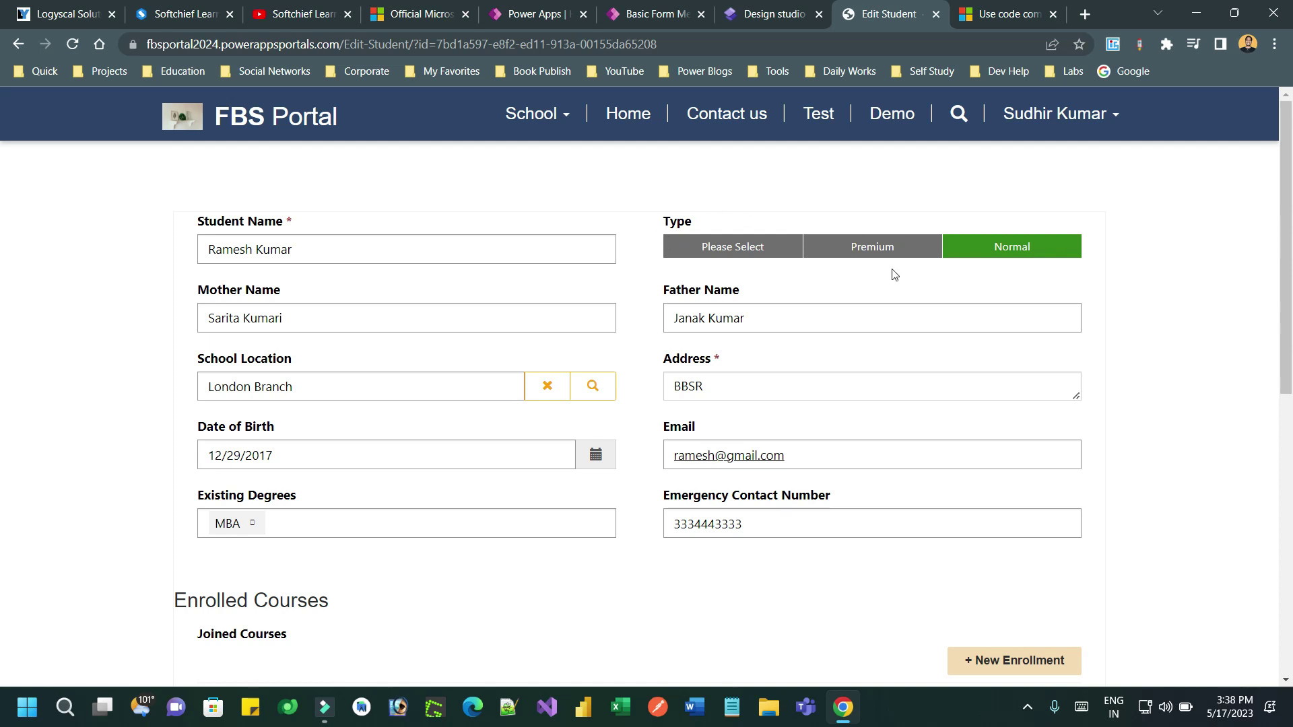
Step: Try the Type buttons Please Select, Premium and Normal, leaving Type set to Normal
left_click_drag(663, 217, 713, 230)
left_click(773, 250)
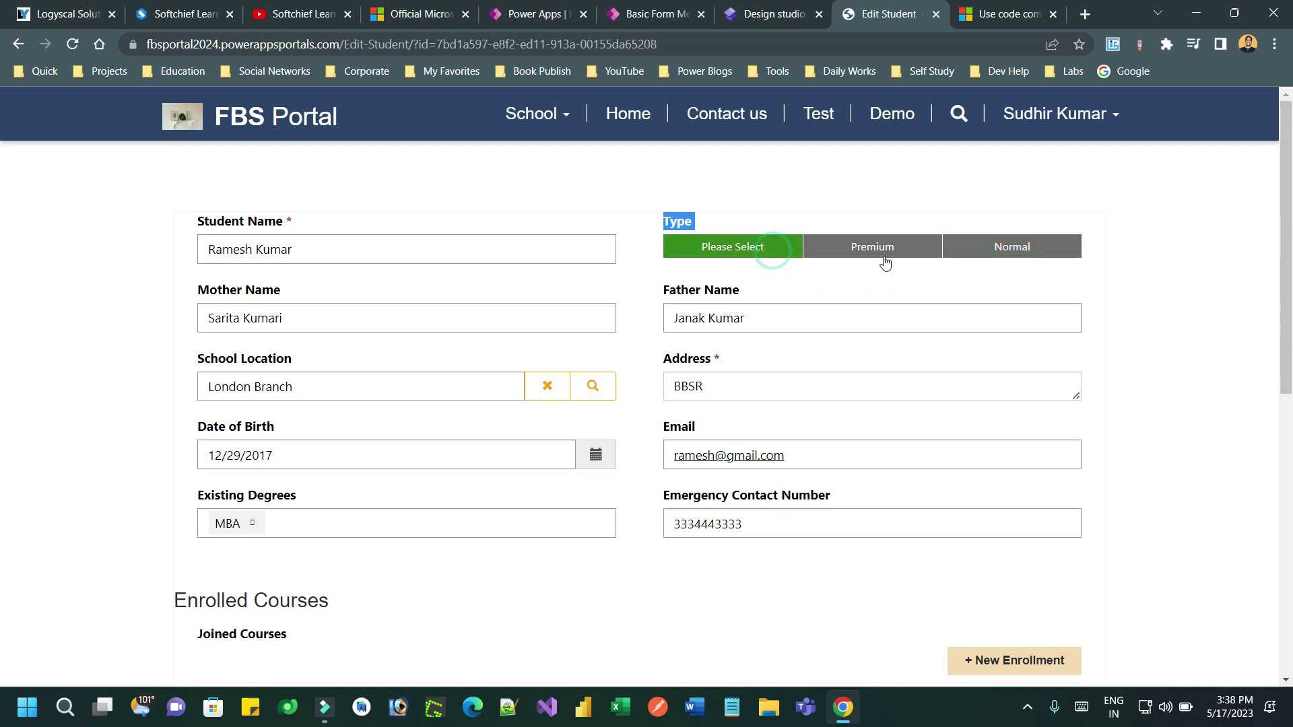
left_click(885, 263)
left_click(978, 253)
left_click(866, 249)
left_click(768, 253)
left_click(866, 253)
left_click(971, 249)
scroll(1024, 248, "down", 7)
scroll(1042, 239, "up", 7)
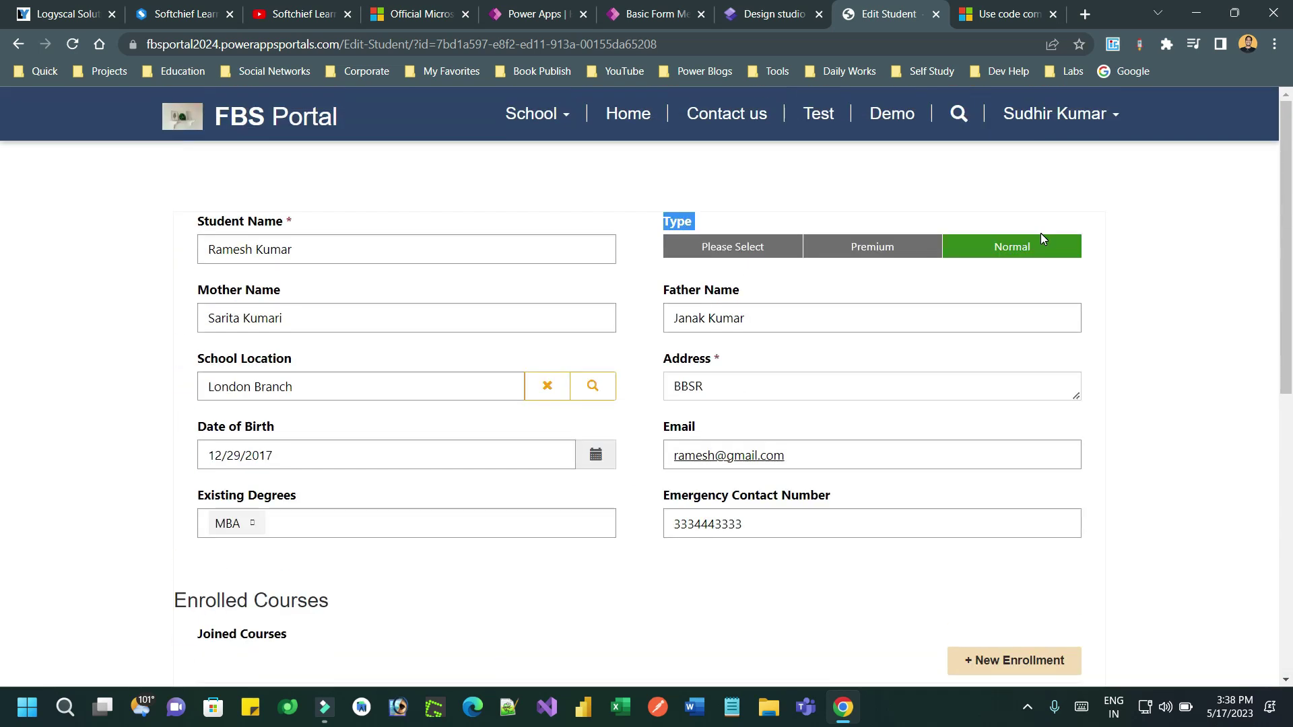
left_click(833, 191)
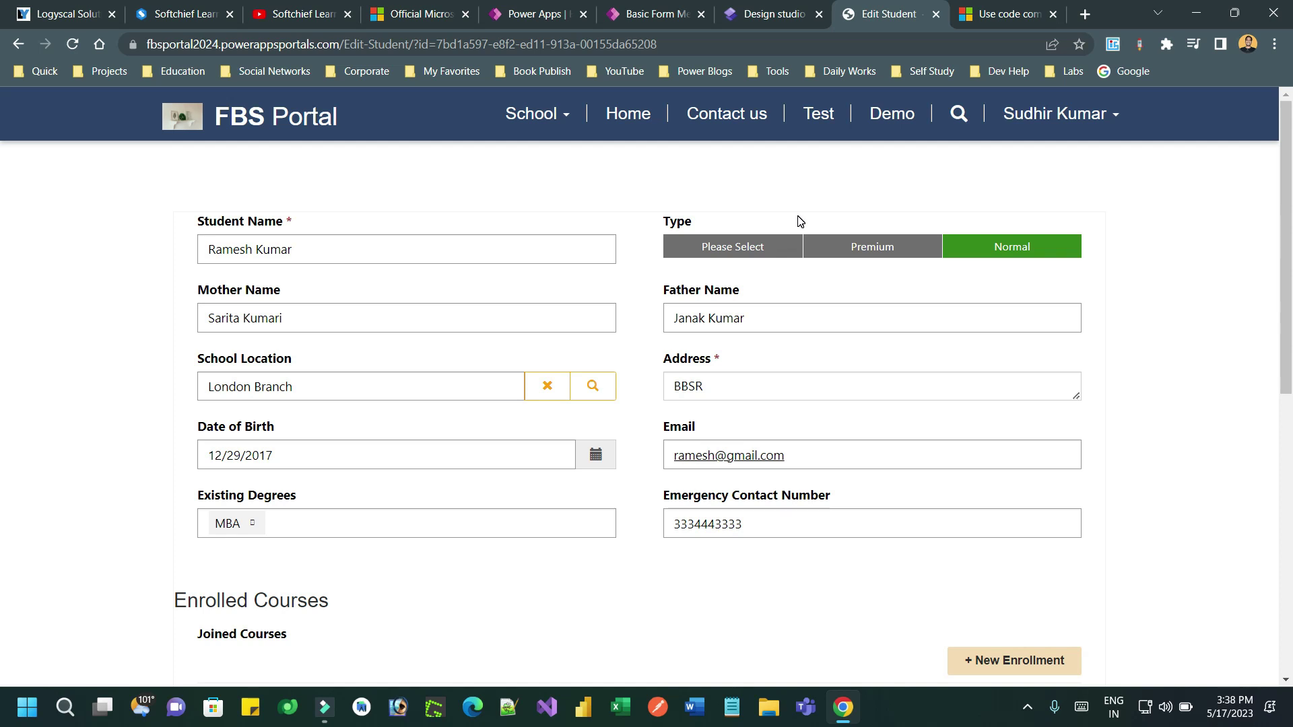
Step: In the design studio's Data workspace, show the Forms list of the Student table
left_click(771, 16)
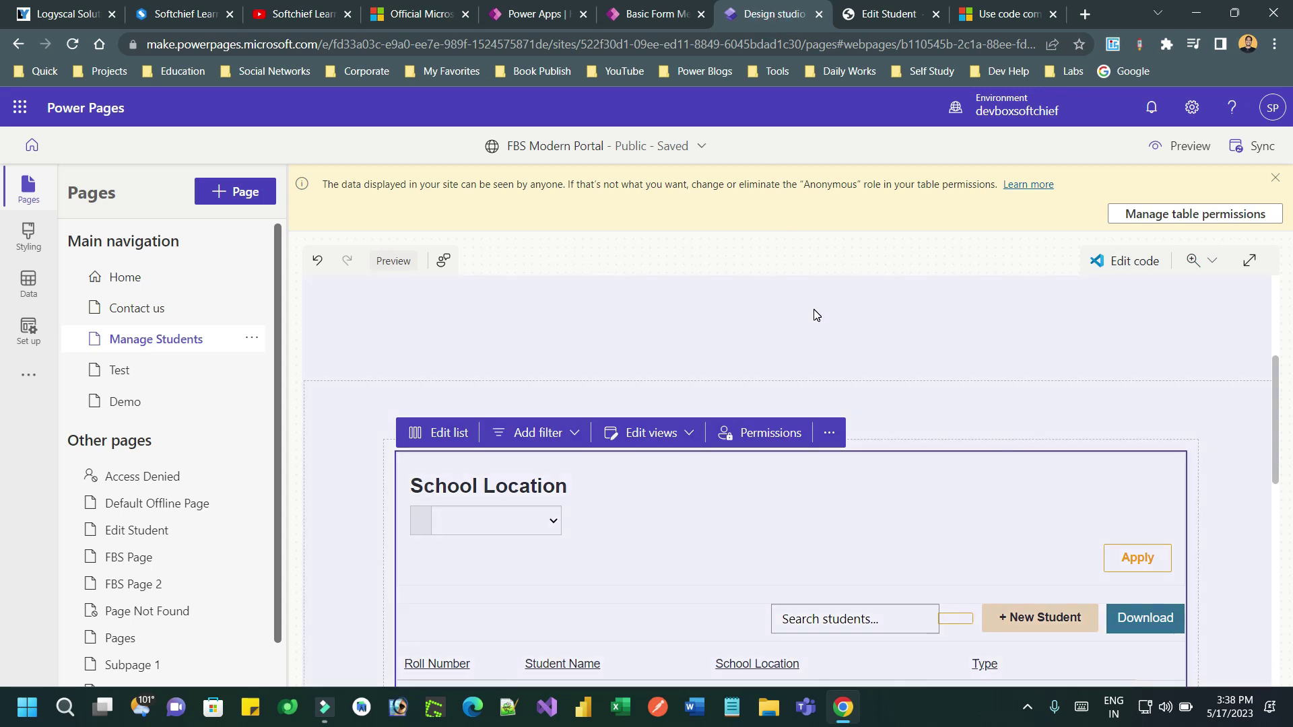
left_click(30, 283)
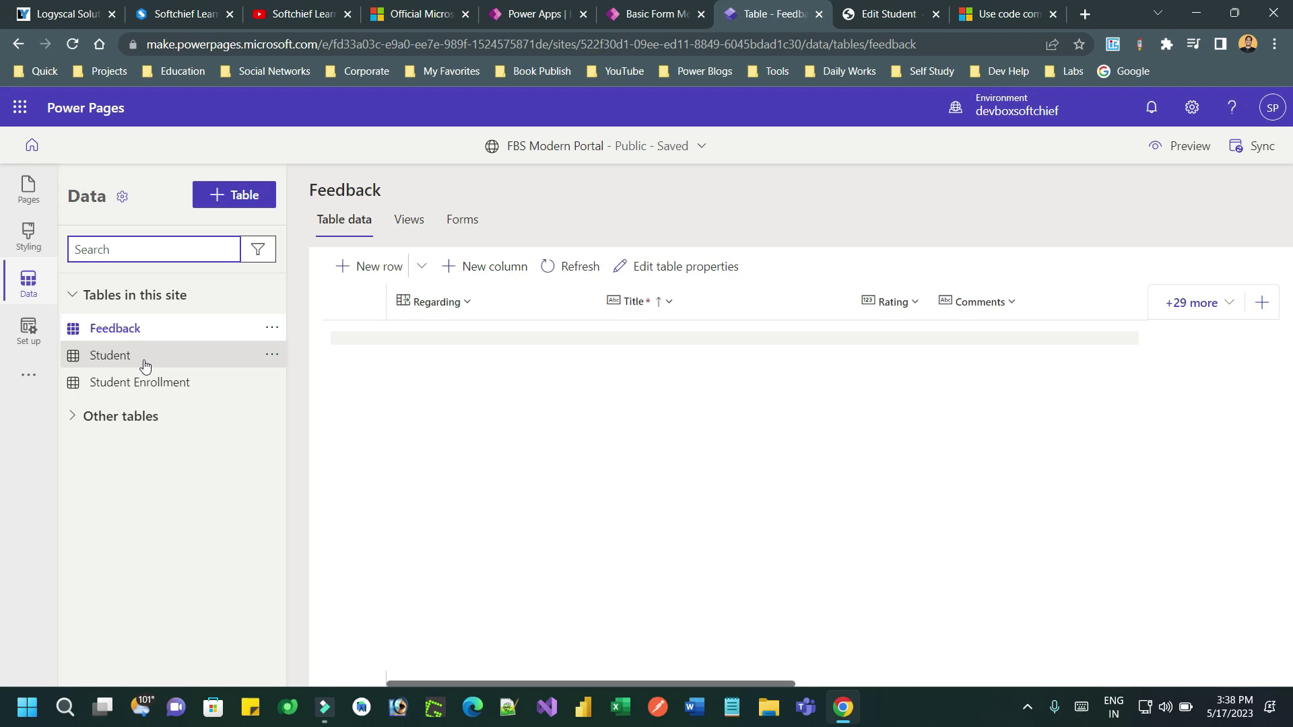
left_click(144, 366)
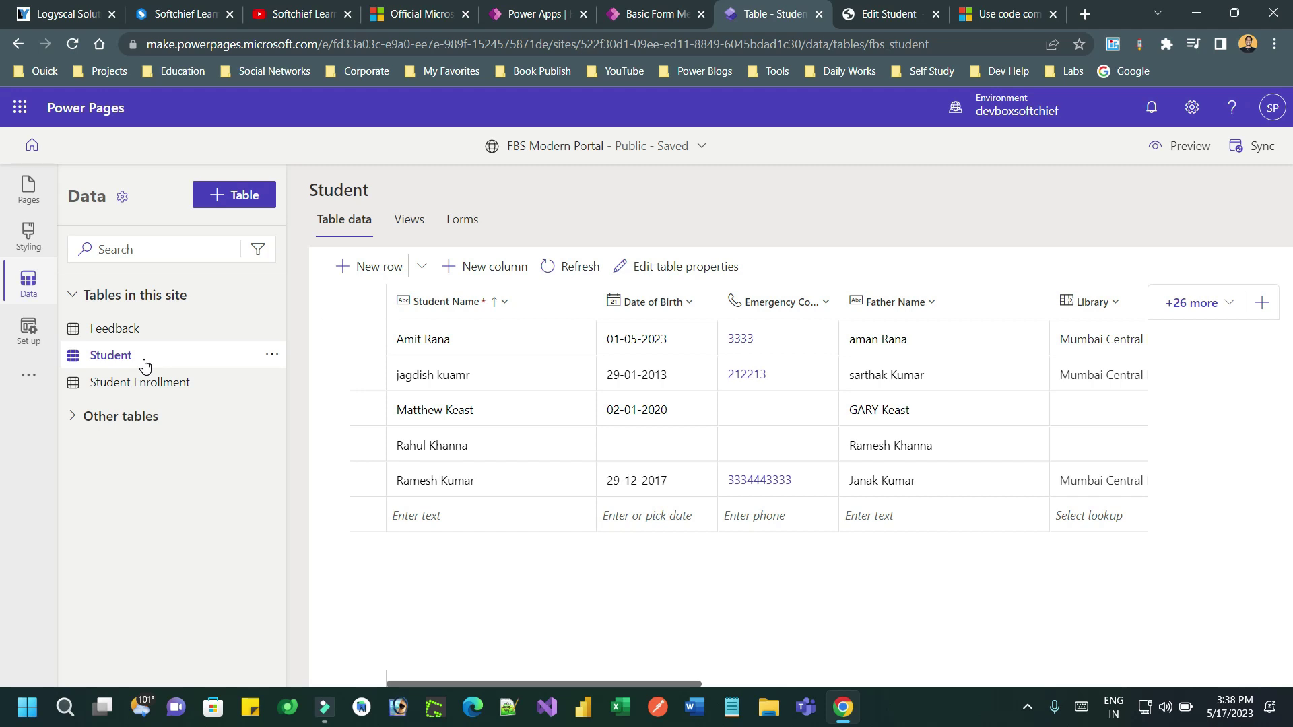
left_click(462, 221)
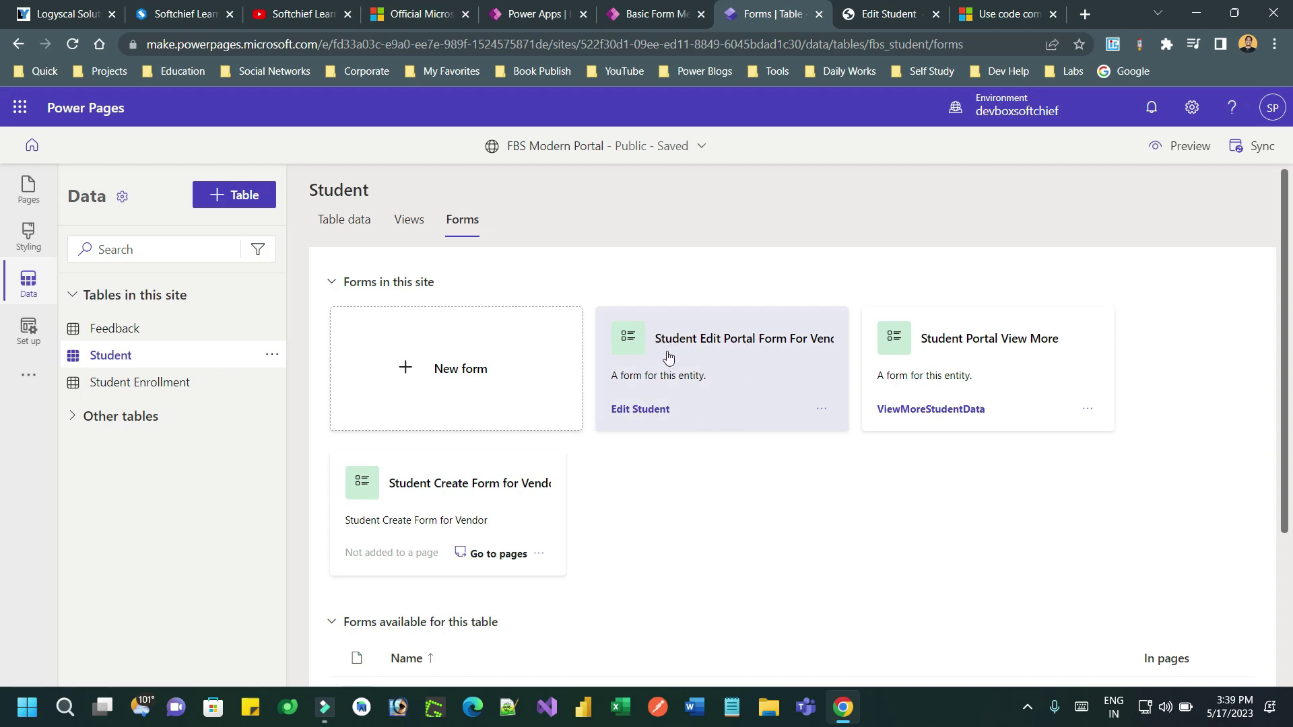
Step: Open Student Edit Portal Form For Vendors at 100% zoom and select its Type field
left_click(721, 345)
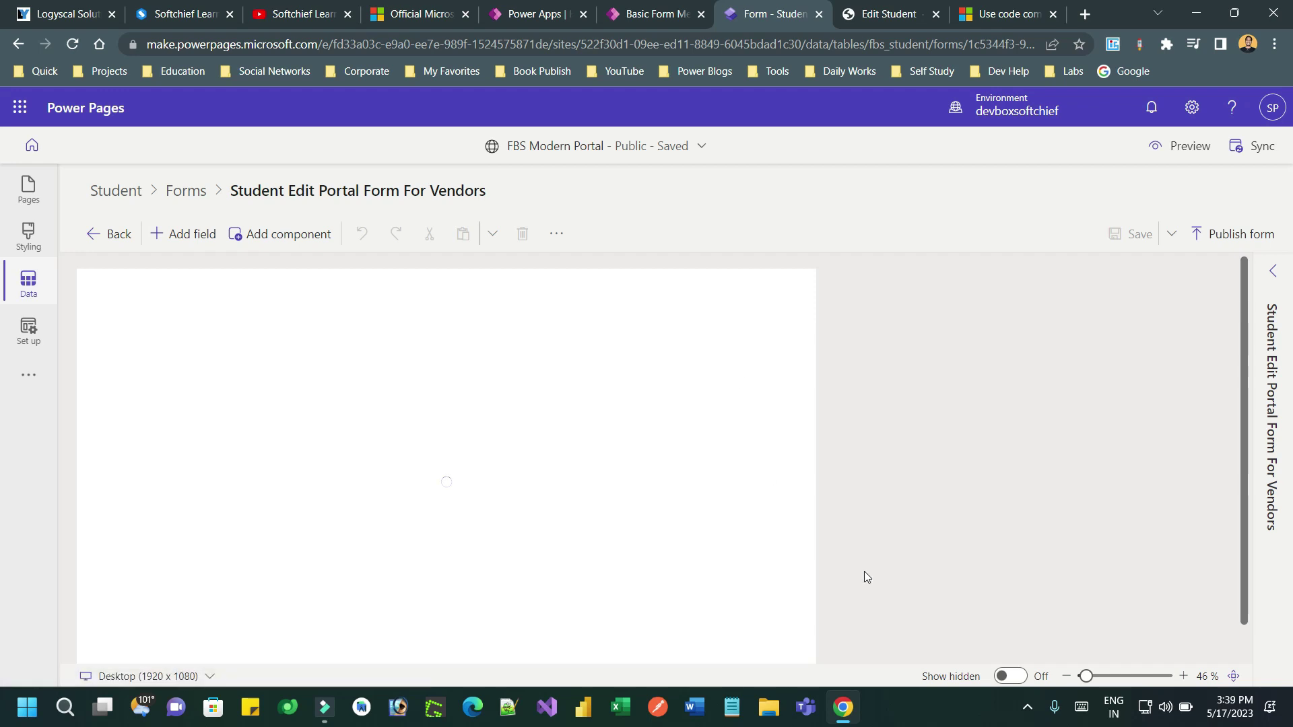
left_click(1101, 676)
left_click_drag(828, 655, 1054, 642)
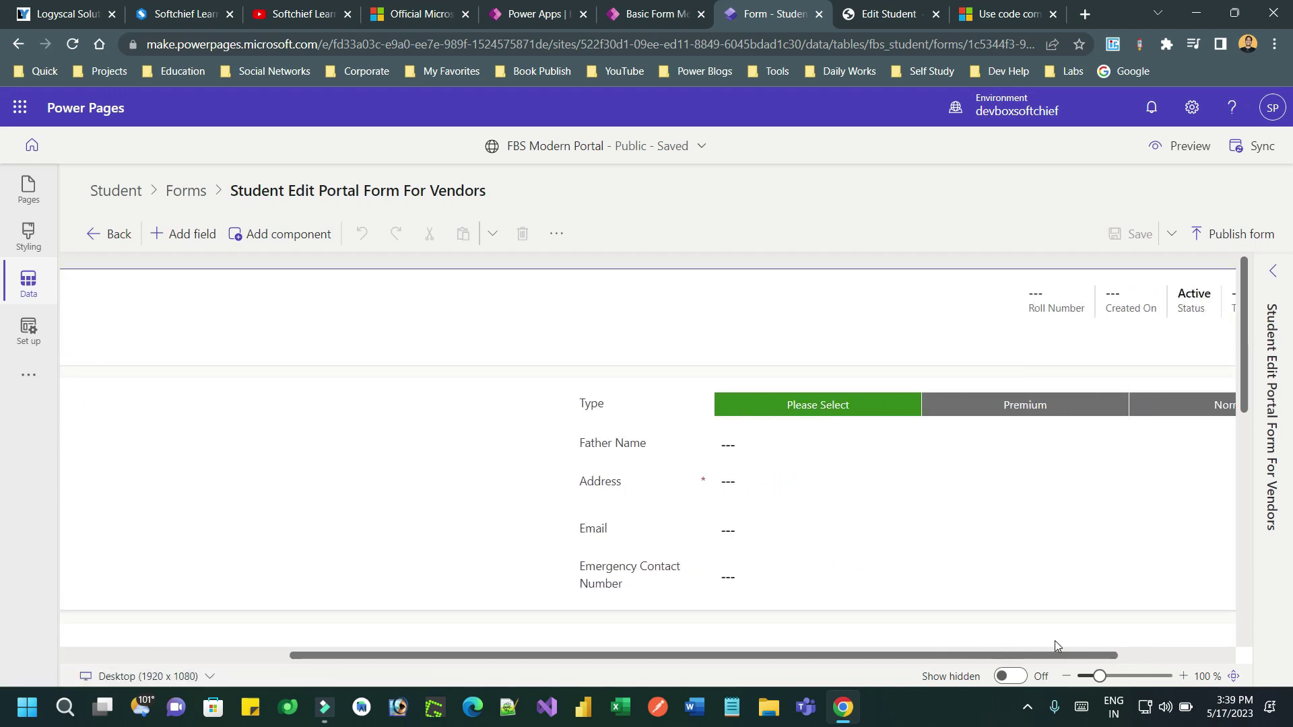
left_click(652, 404)
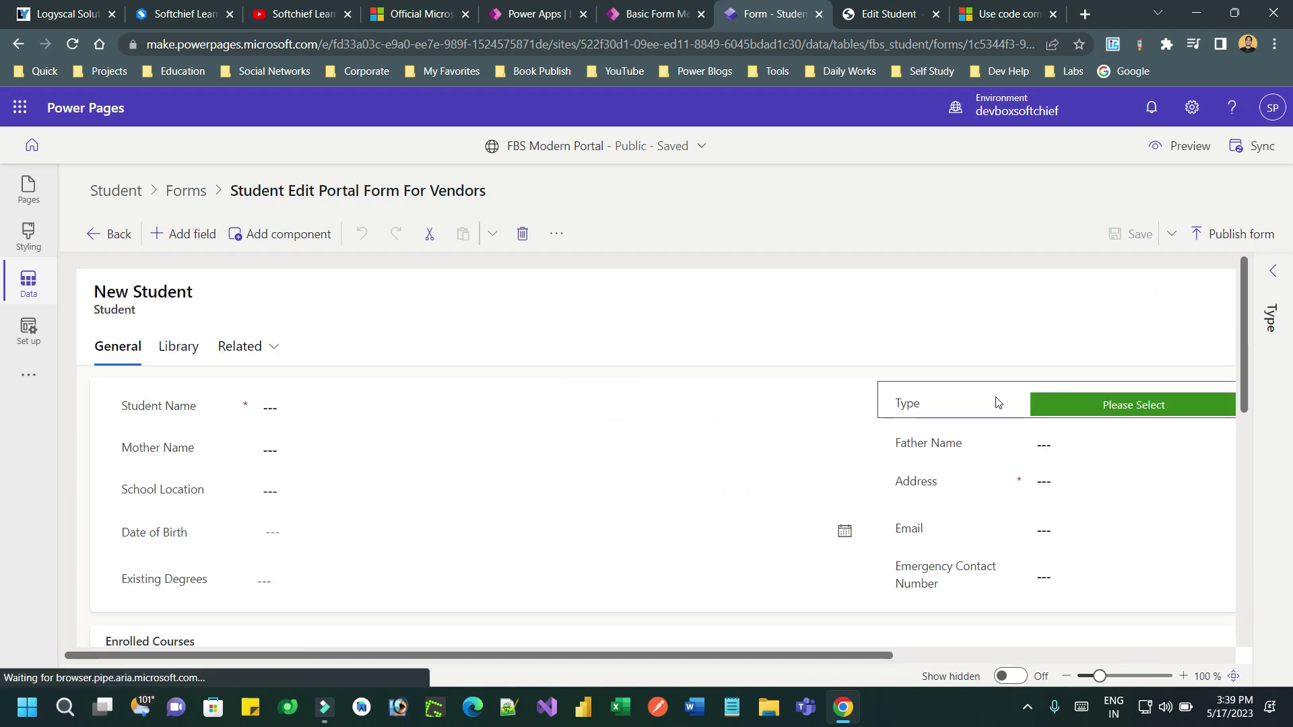
left_click_drag(875, 660, 1110, 641)
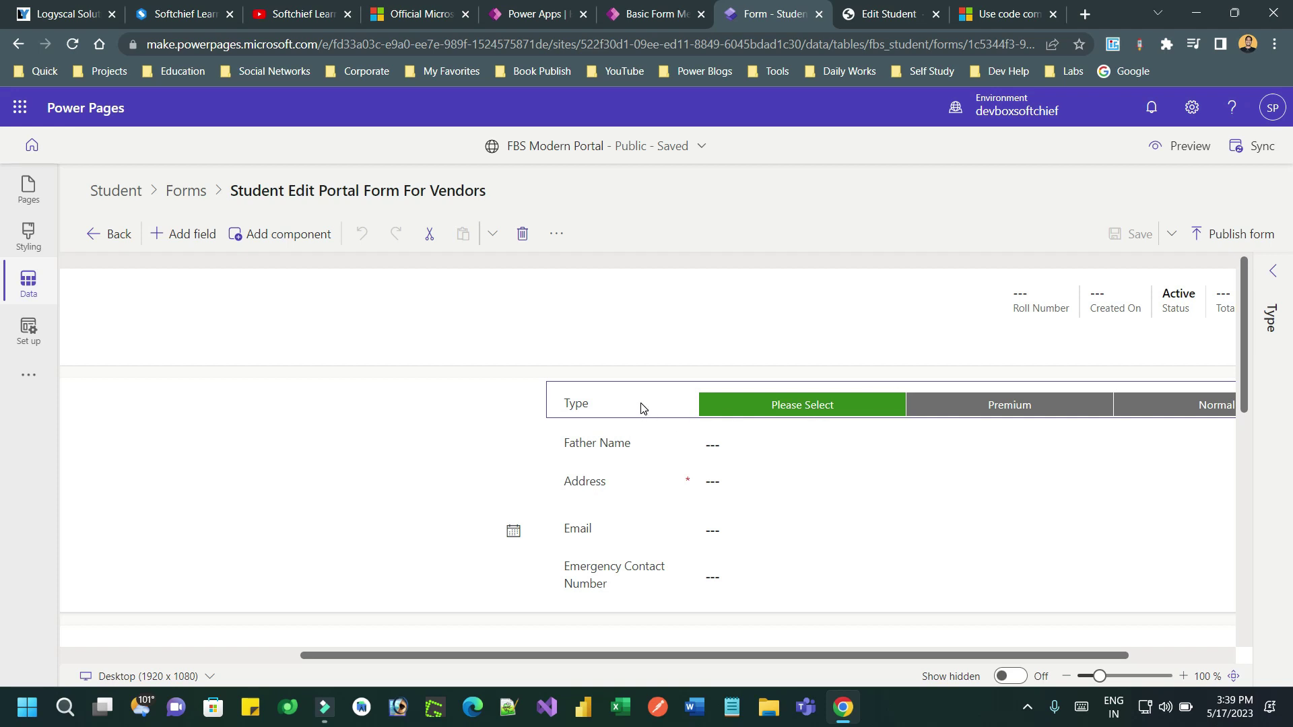
Step: Open the Type field's properties and expand Components, dismissing the add-component list
left_click(1272, 271)
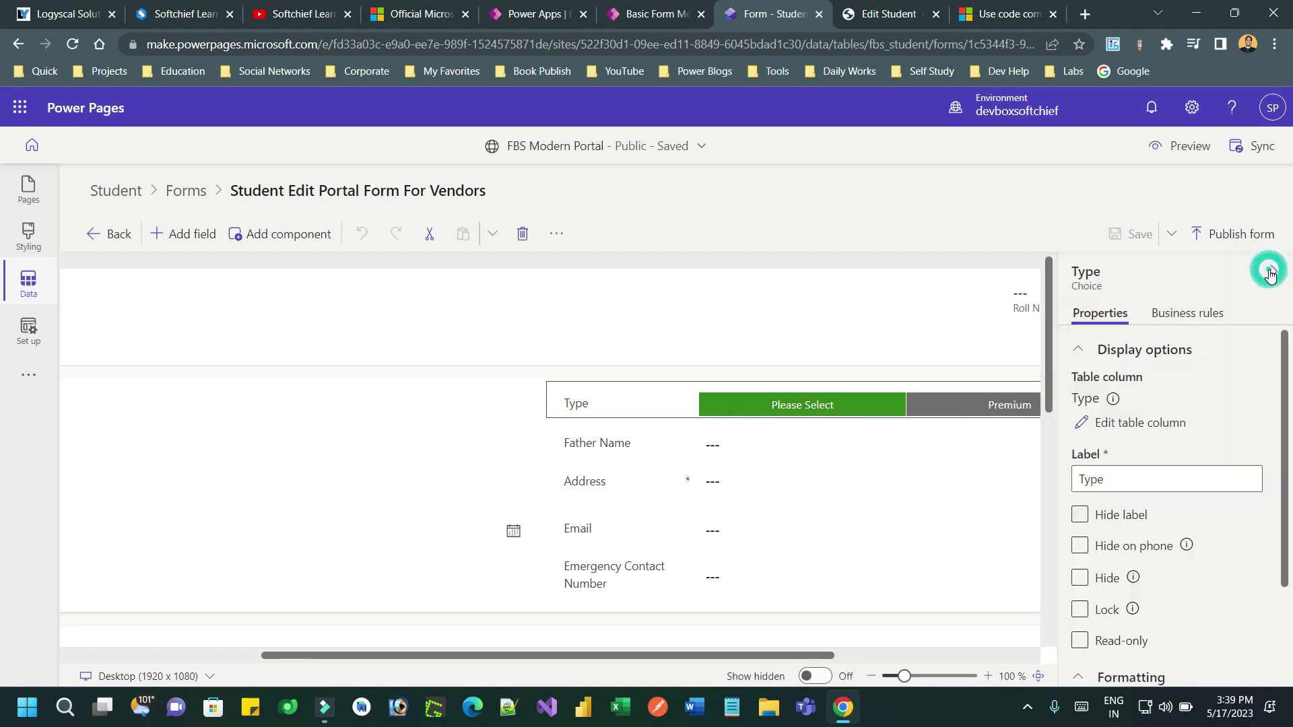
scroll(1172, 485, "down", 2)
left_click(1159, 659)
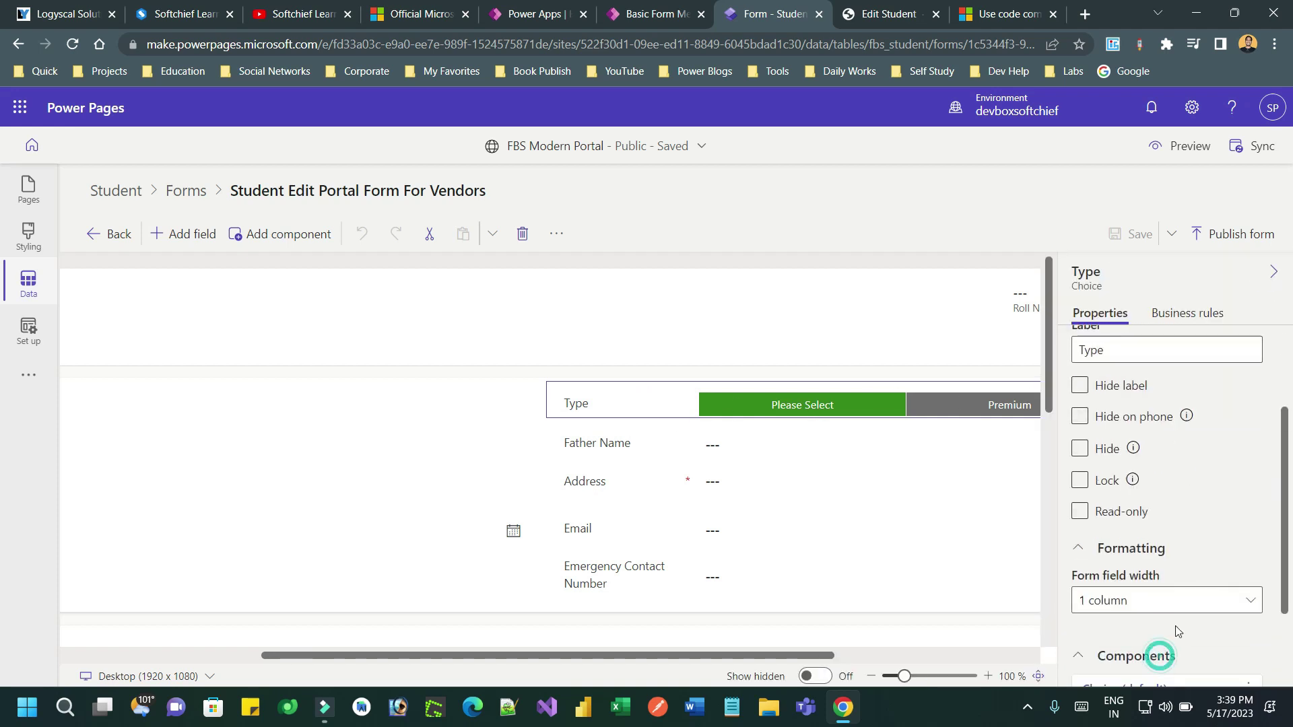
scroll(1168, 579, "down", 2)
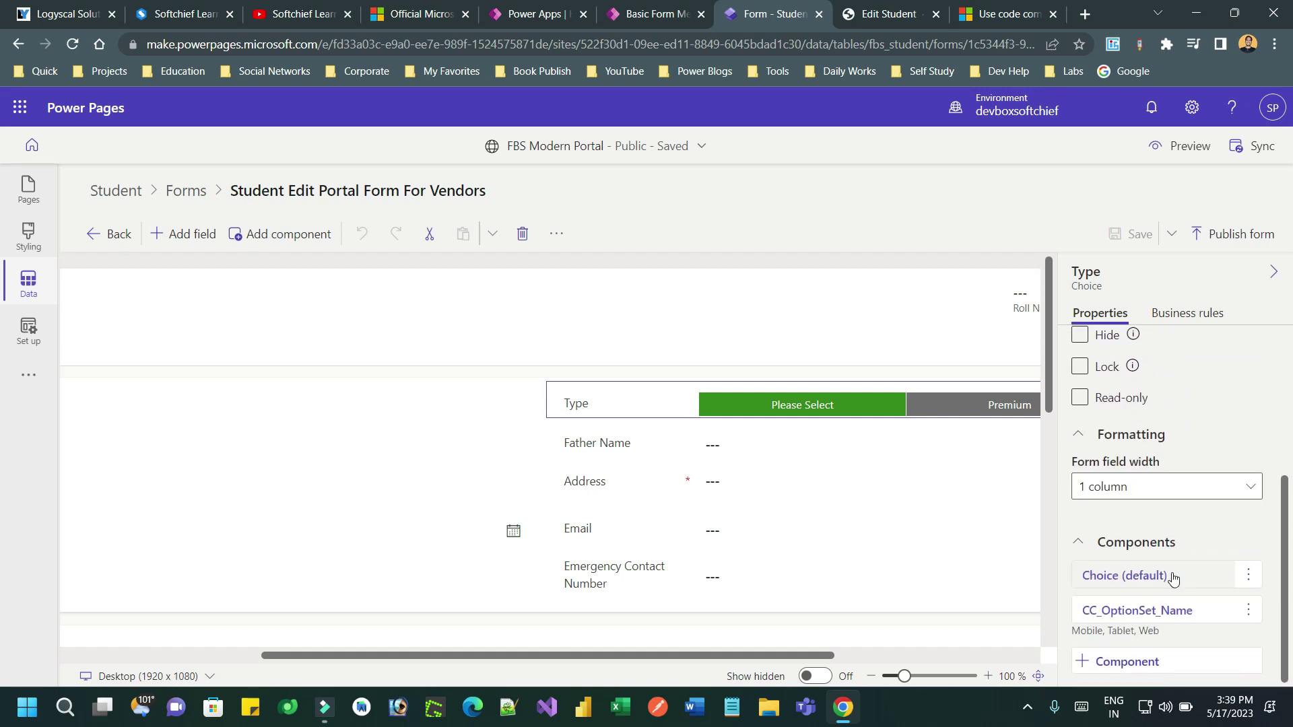
left_click(1131, 666)
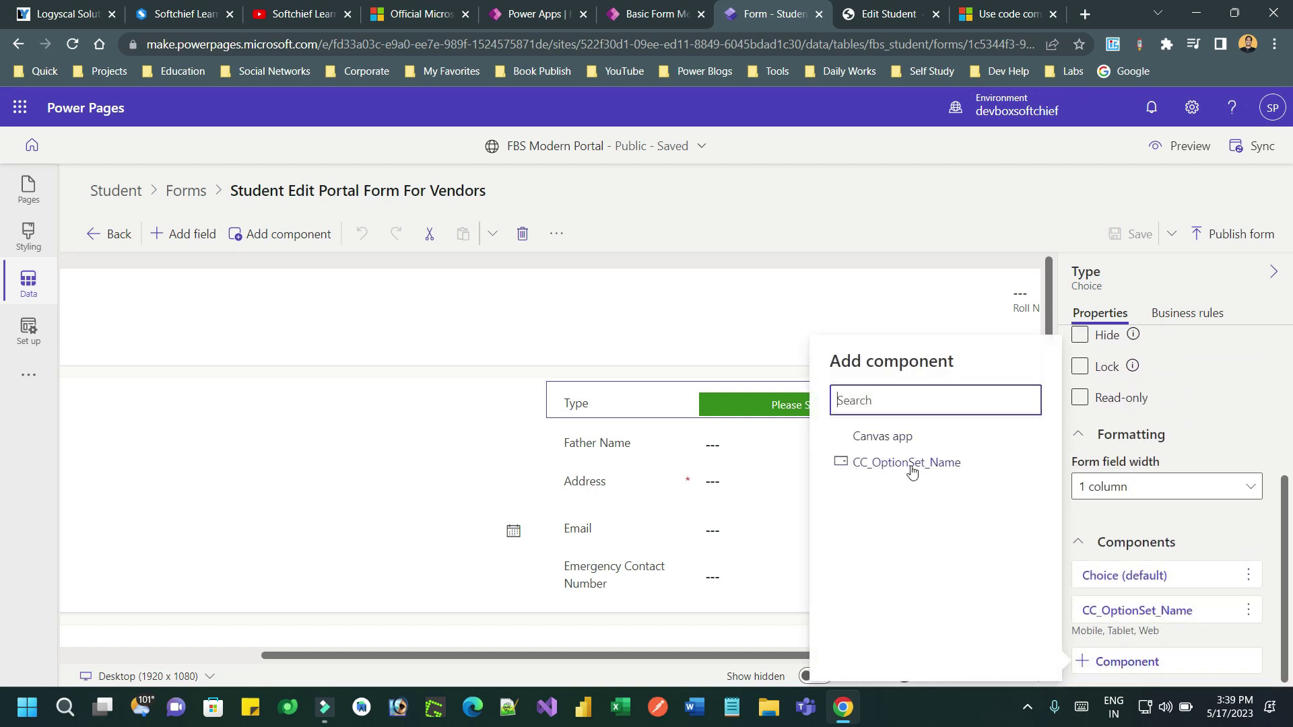
mouse_move(926, 465)
left_click(1271, 537)
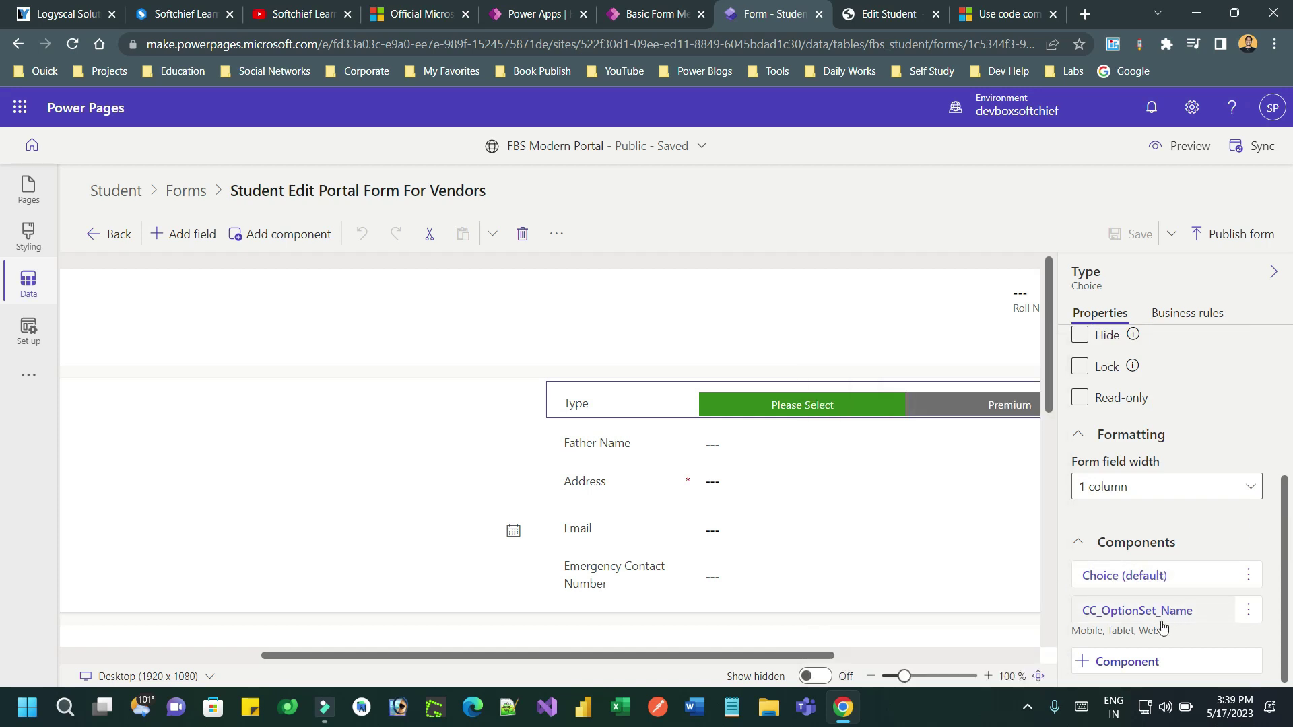
Step: Confirm CC_OptionSet_Name is listed for Mobile, Tablet, Web alongside Choice (default)
left_click_drag(1079, 632, 1157, 631)
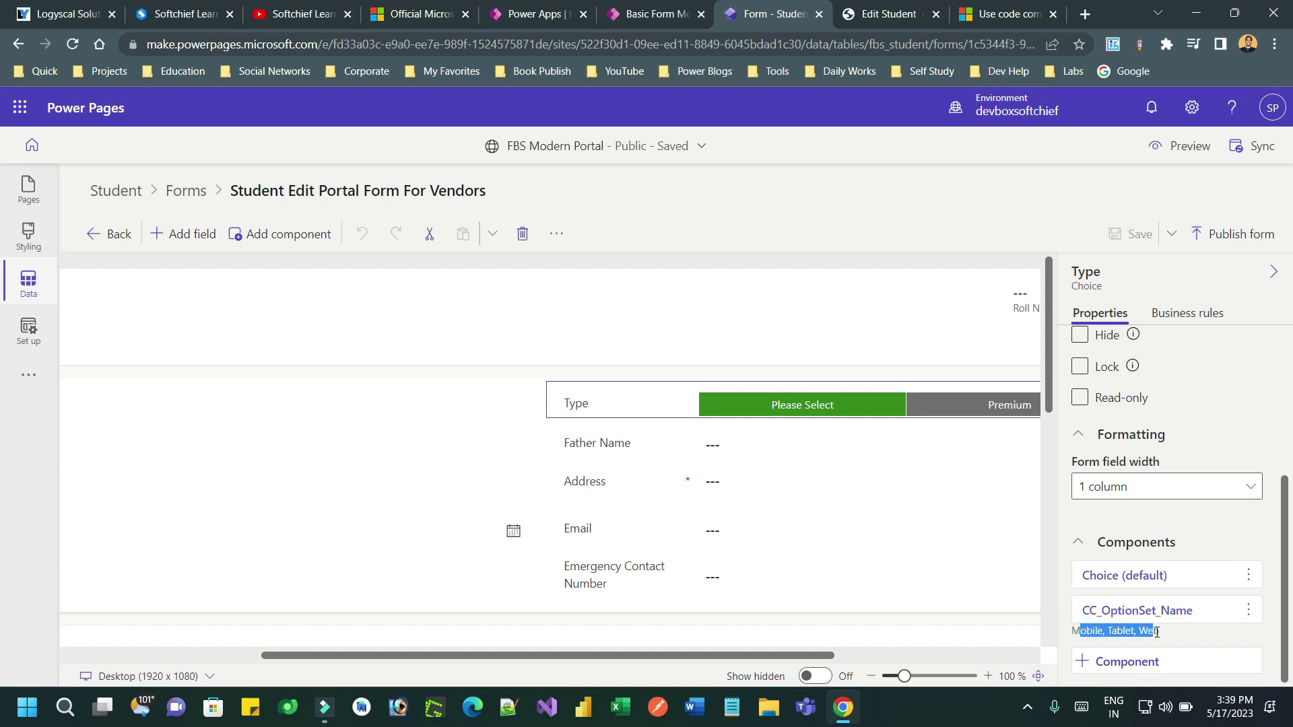
left_click(1165, 633)
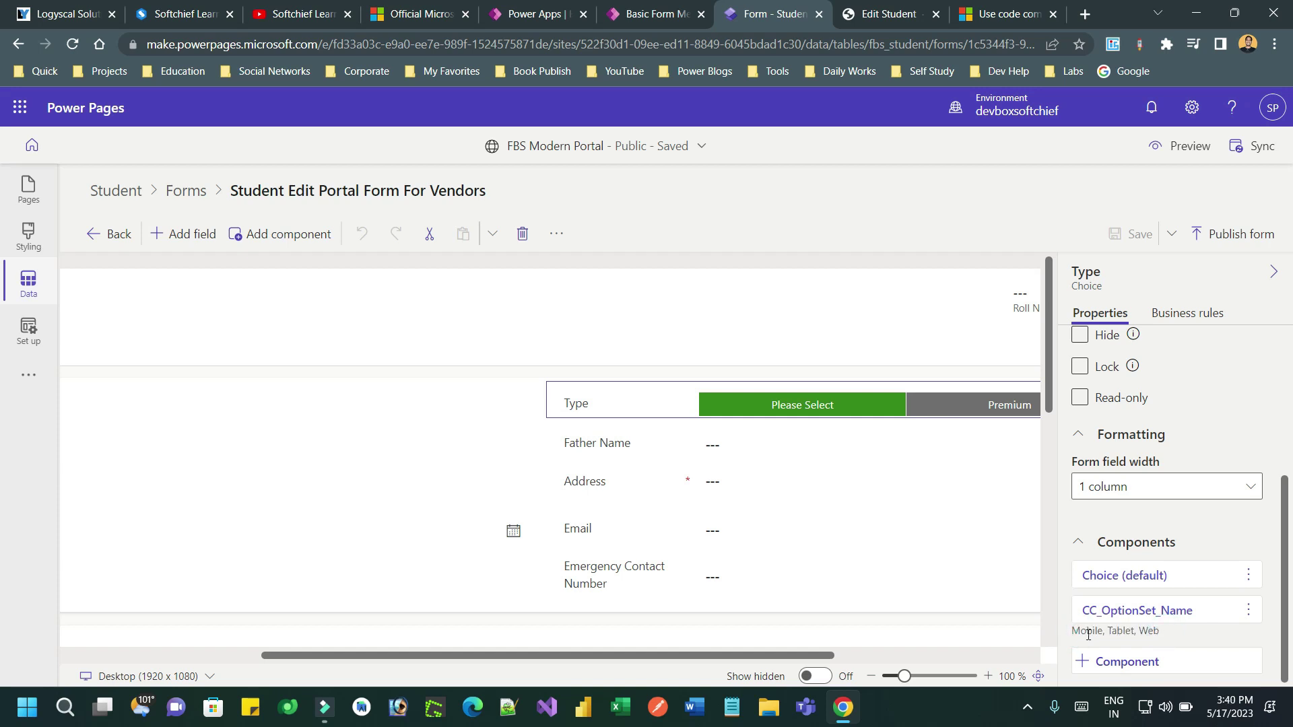
left_click_drag(1084, 632, 1172, 633)
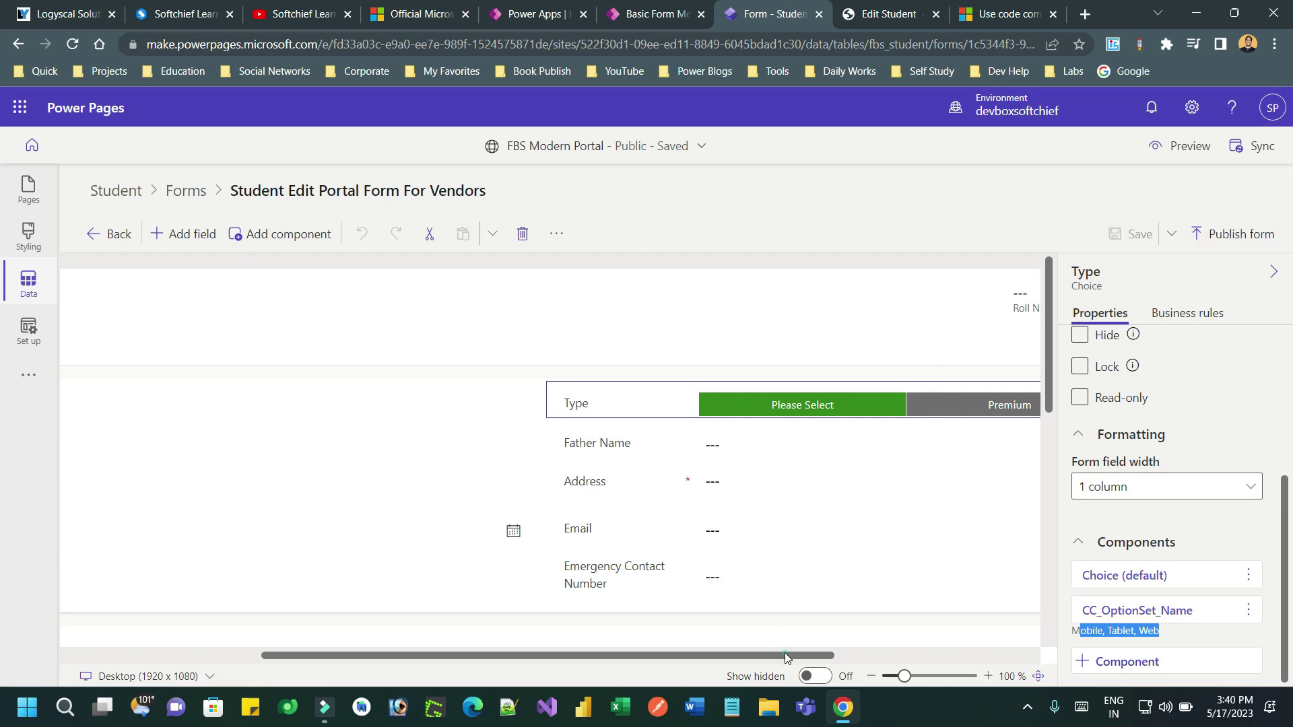
mouse_move(785, 652)
left_mouse_down()
mouse_move(878, 641)
mouse_move(788, 646)
left_mouse_up()
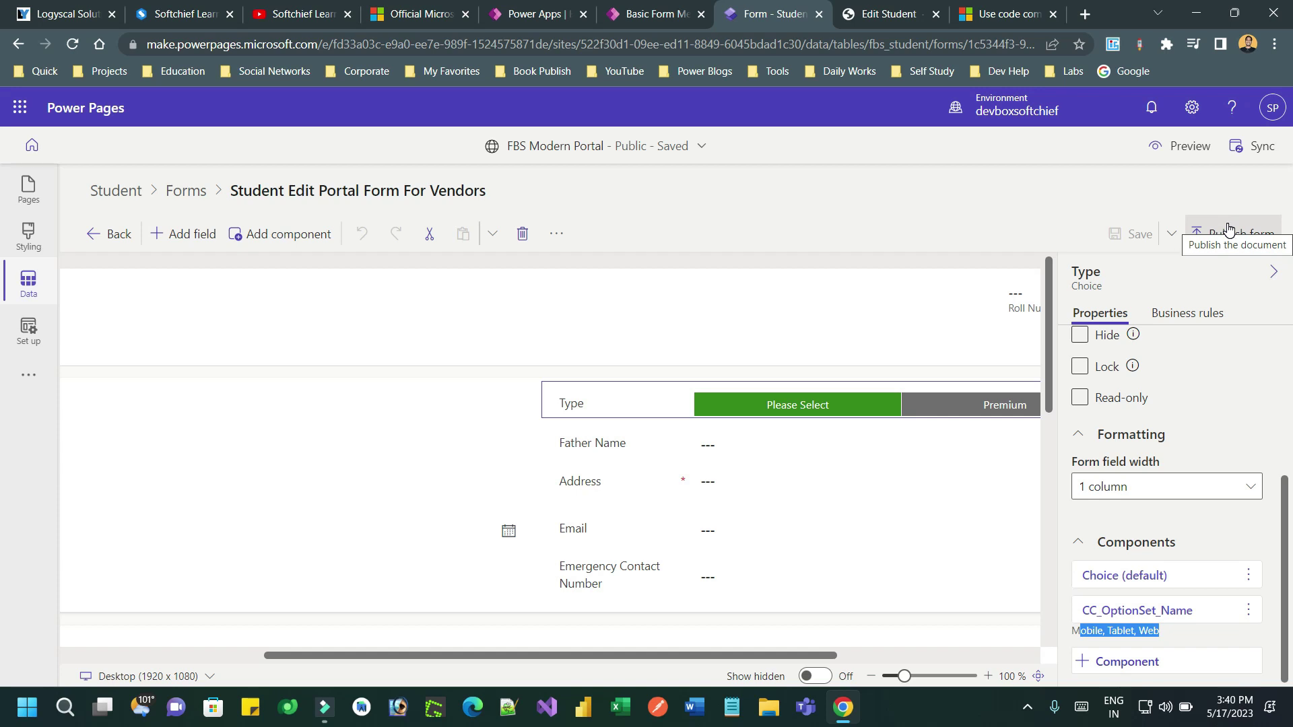
Step: In Portal Management, open the fbs_type metadata record of Student Edit Form - Vendor
left_click(648, 19)
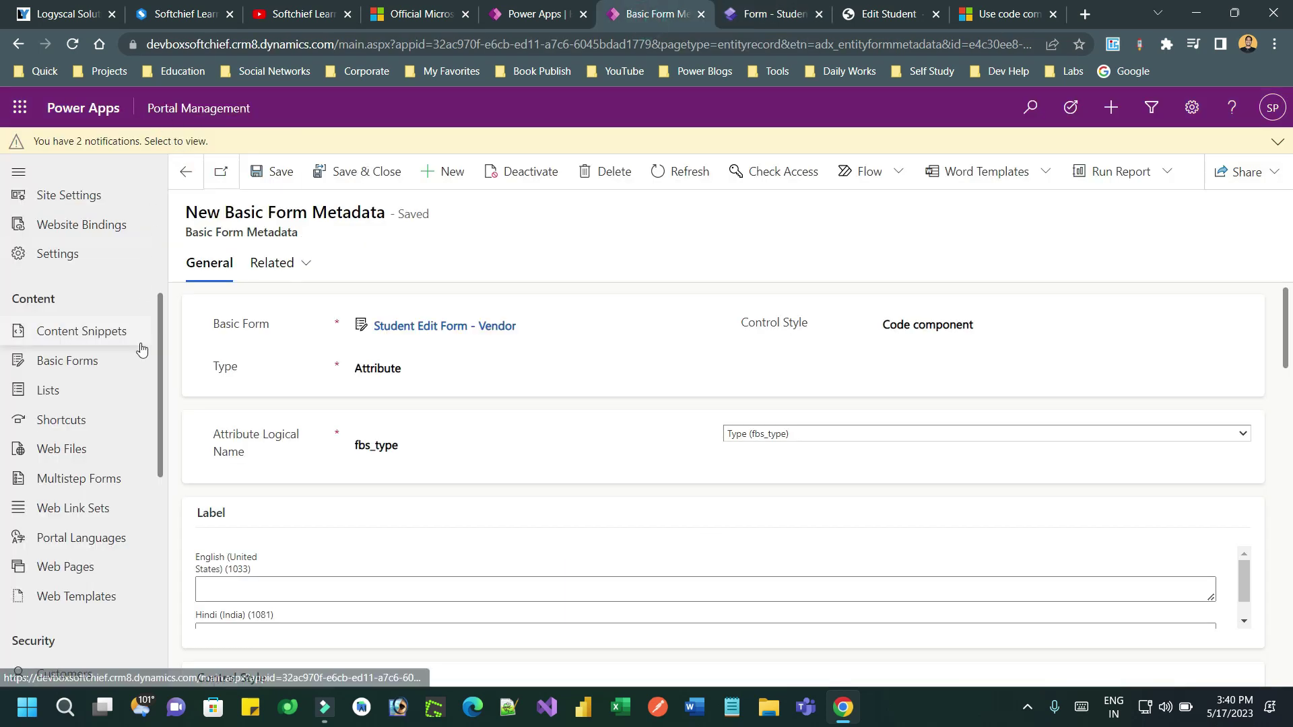
left_click(186, 172)
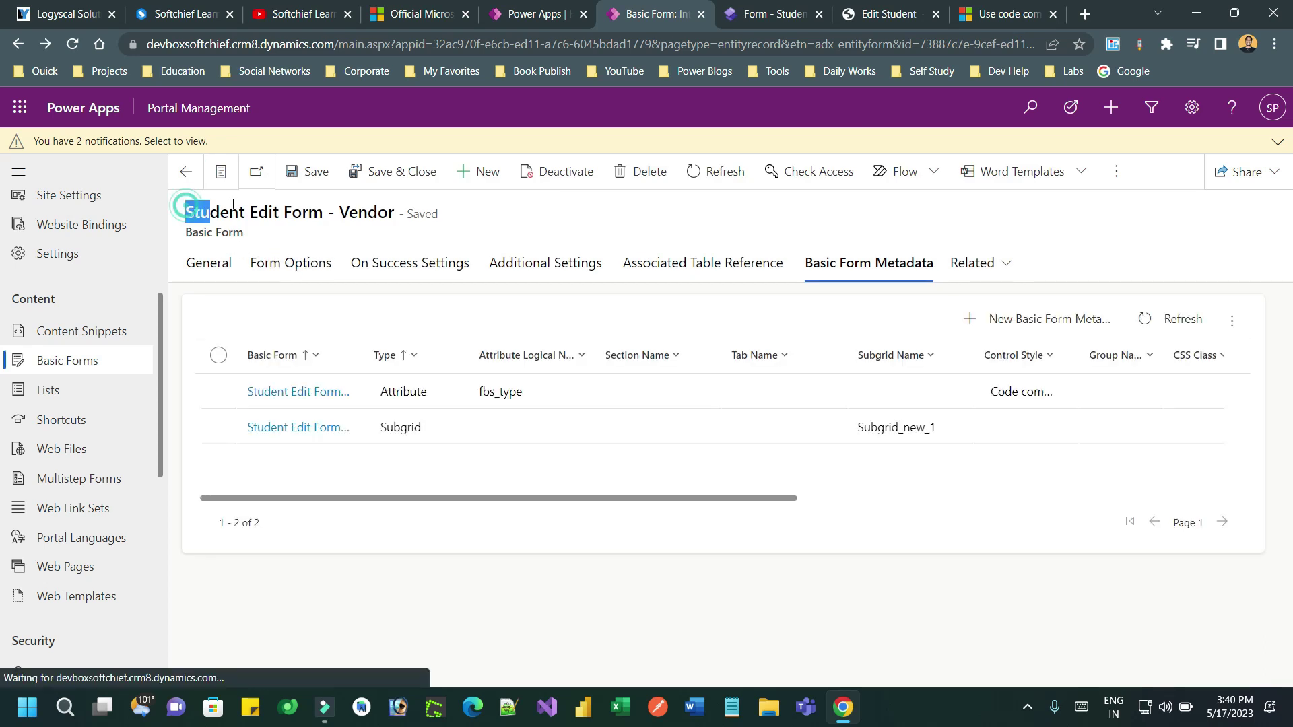
left_click_drag(184, 210, 391, 203)
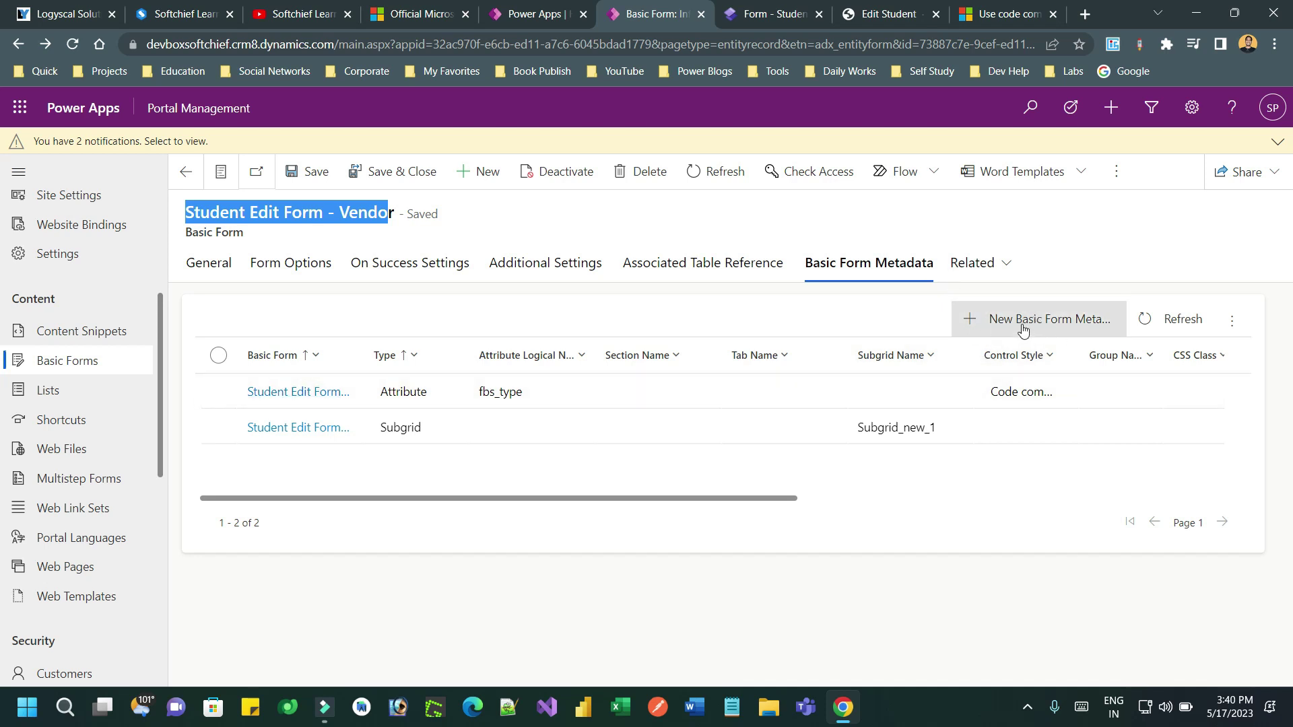
double_click(555, 400)
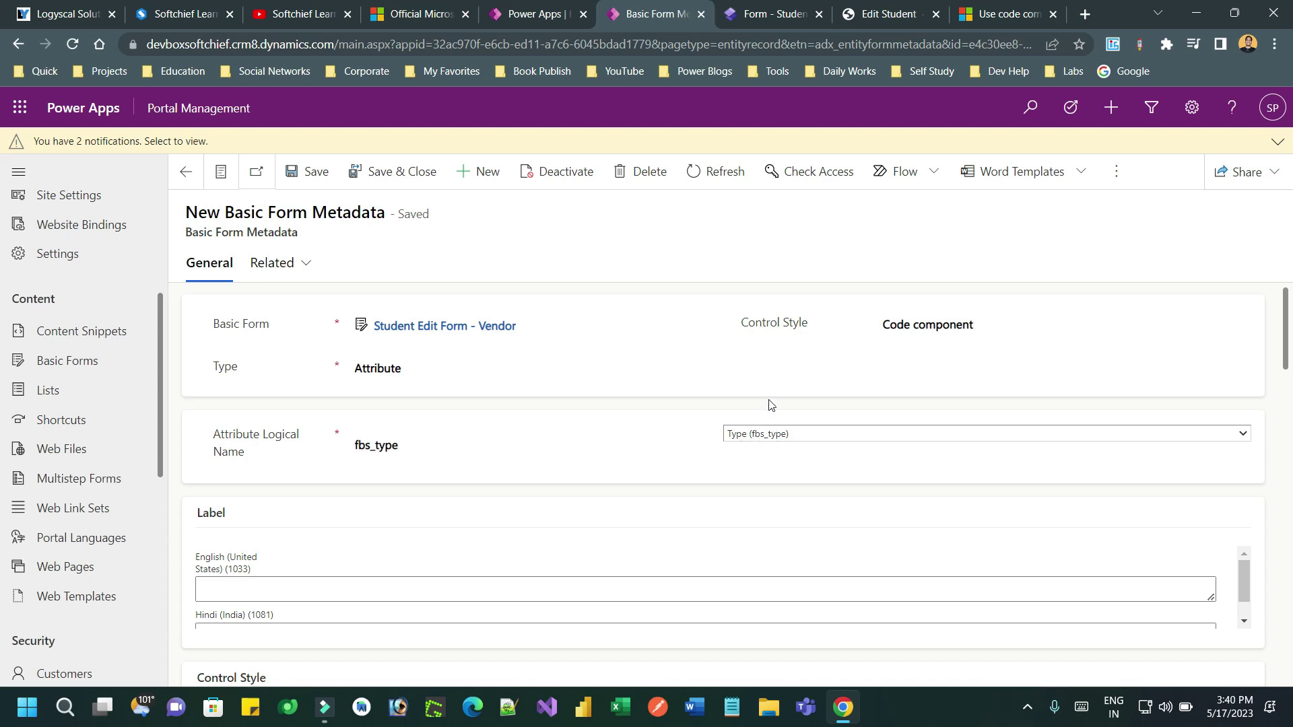
Step: Check the Control Style dropdown shows Code component, leaving it unchanged
left_click_drag(736, 325, 837, 326)
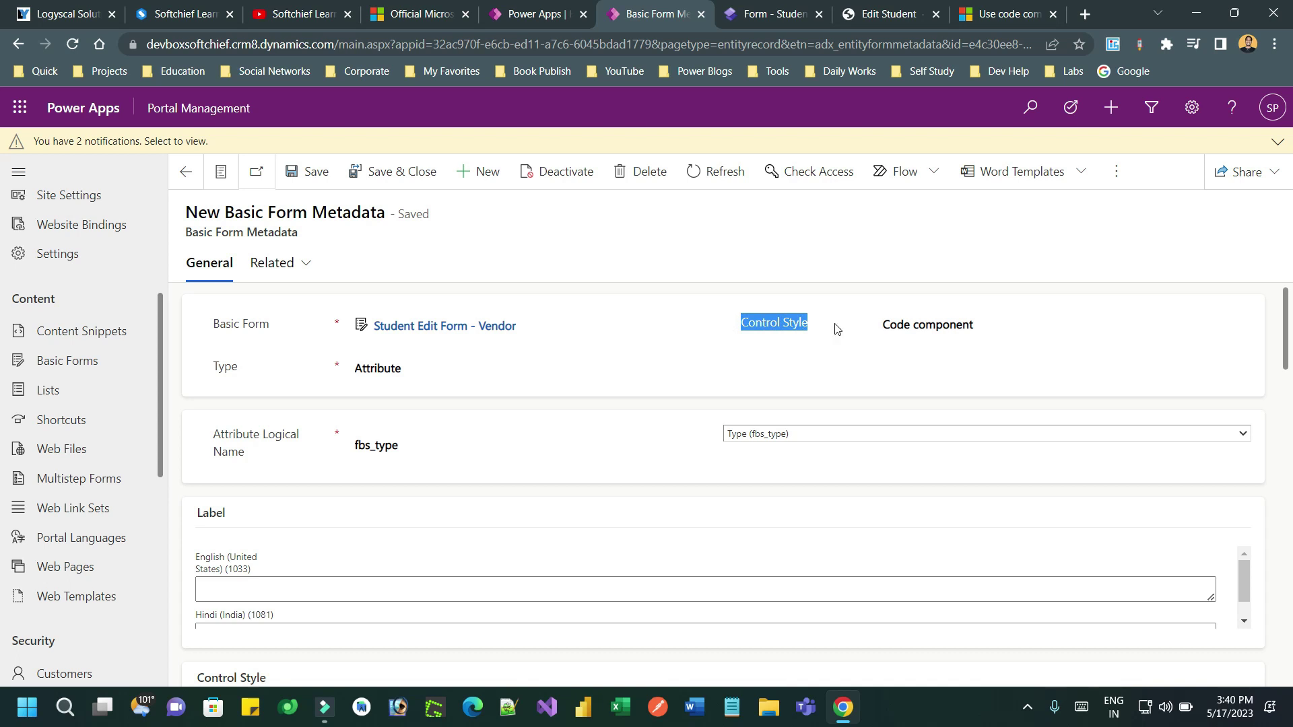
left_click(985, 329)
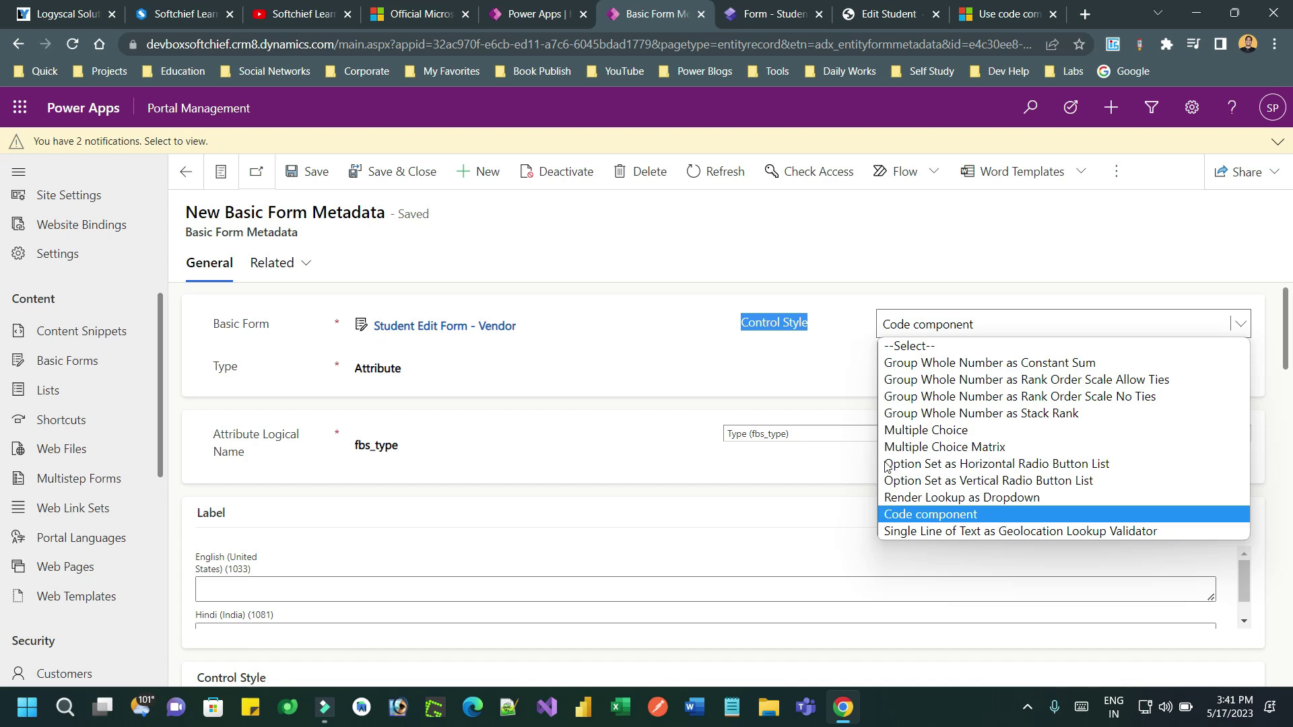
left_click(734, 367)
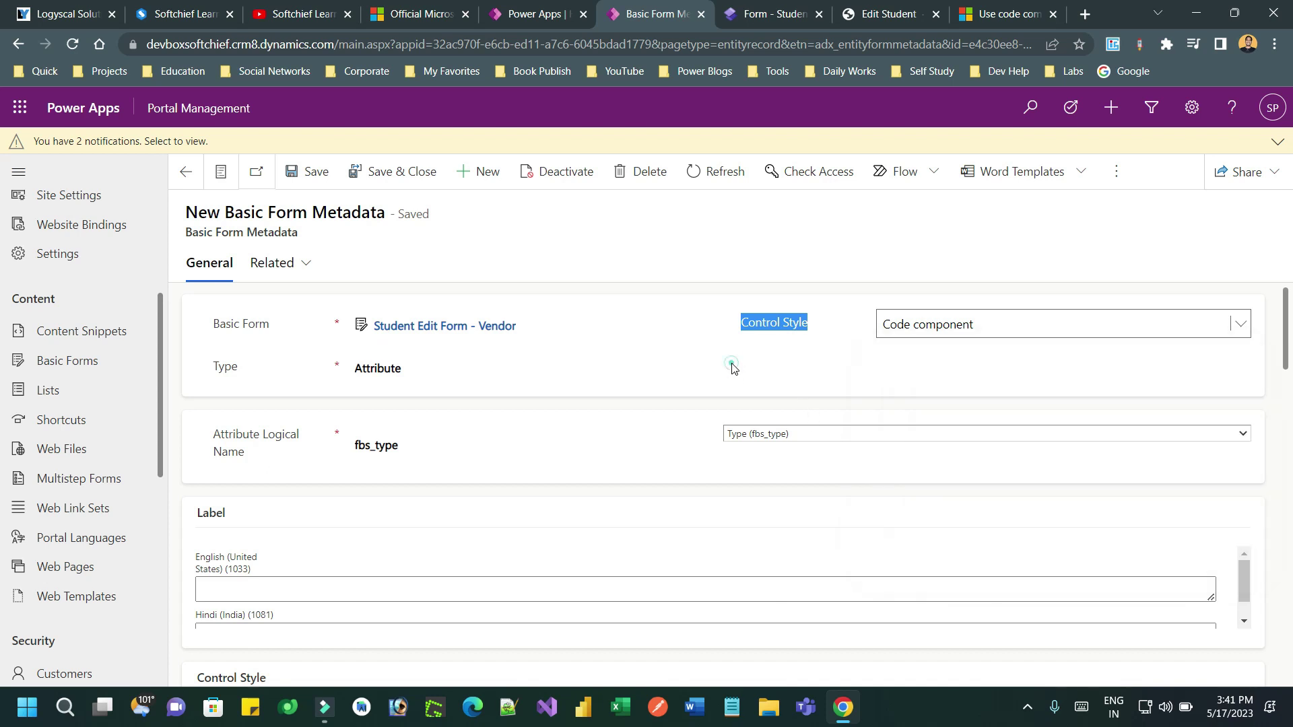
left_click(758, 13)
Step: Sync the site configuration from the Pages workspace, then return to the Edit Student page
left_click(28, 190)
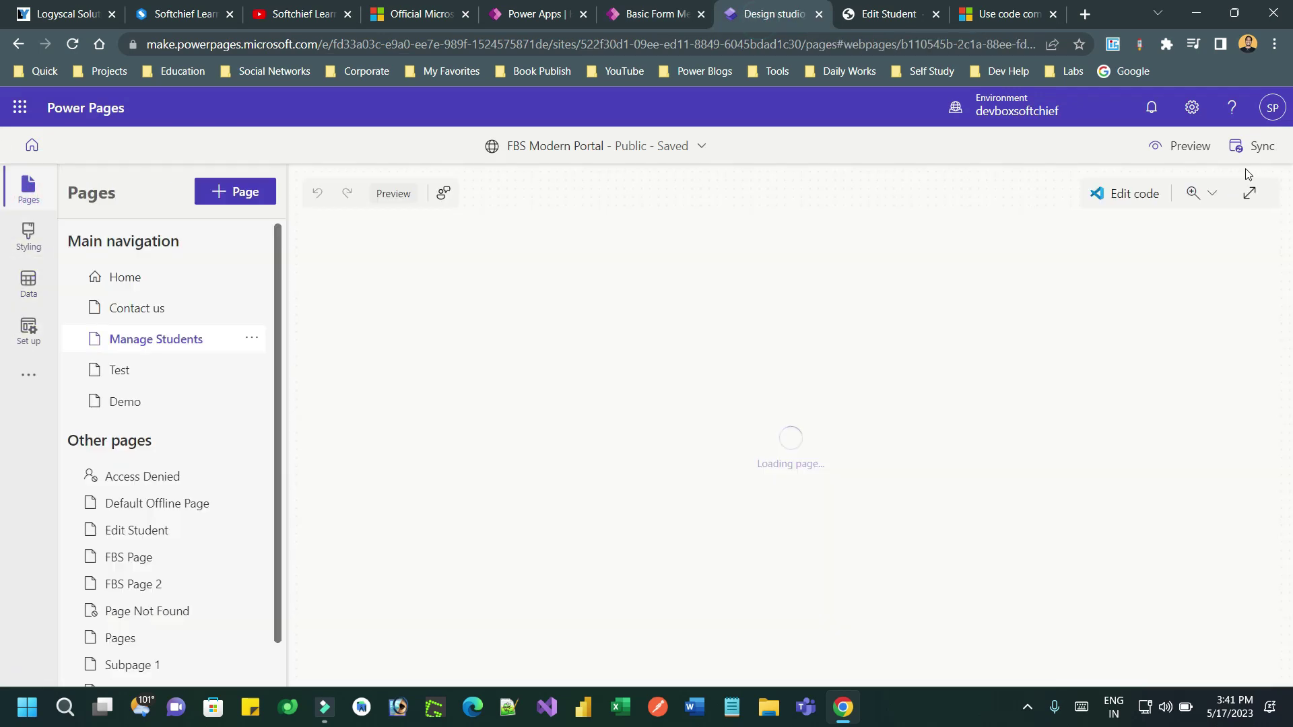
left_click(1191, 154)
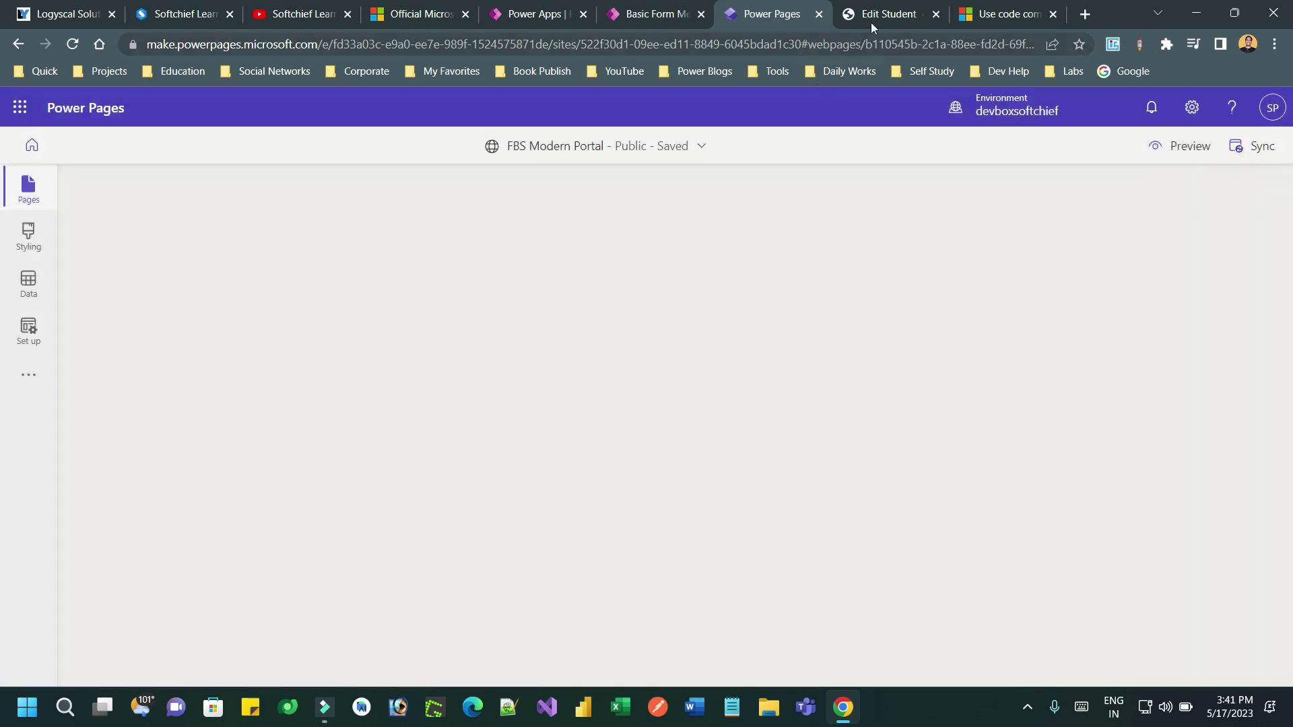
left_click(870, 19)
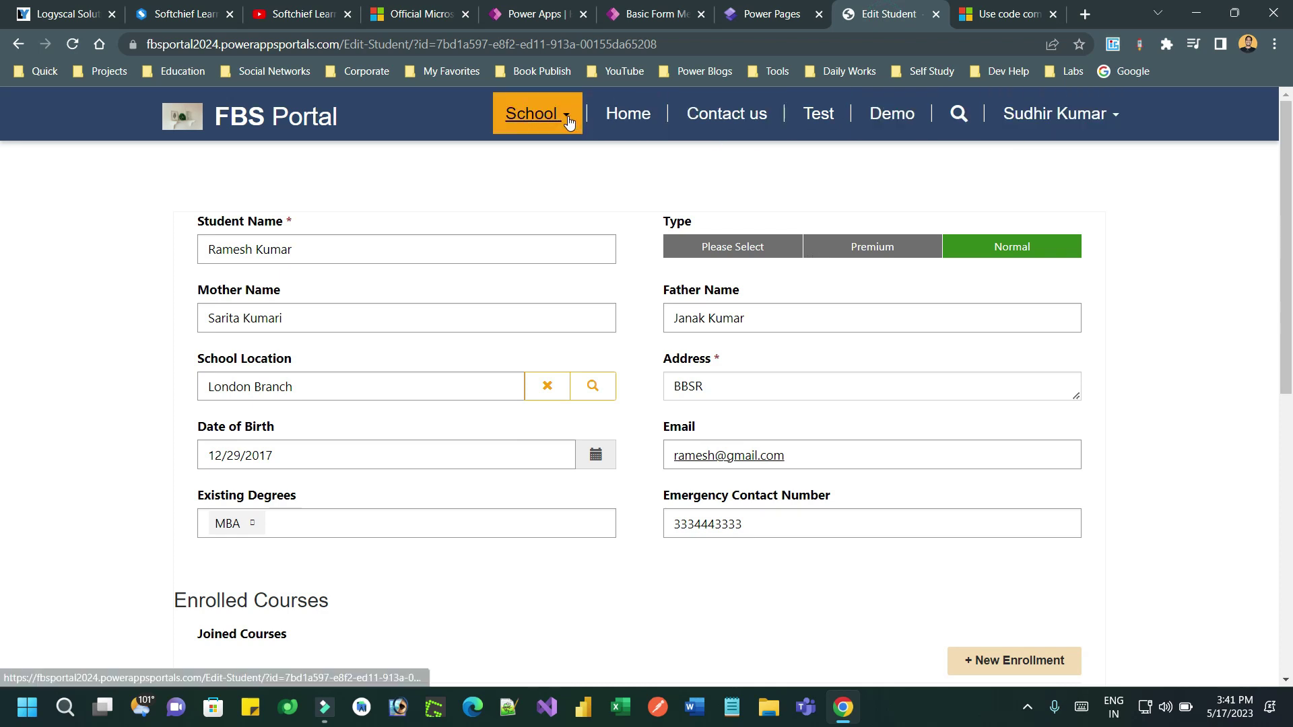
Step: Open the first student's Edit Student form from School > Manage Students
left_click(536, 113)
left_click(559, 190)
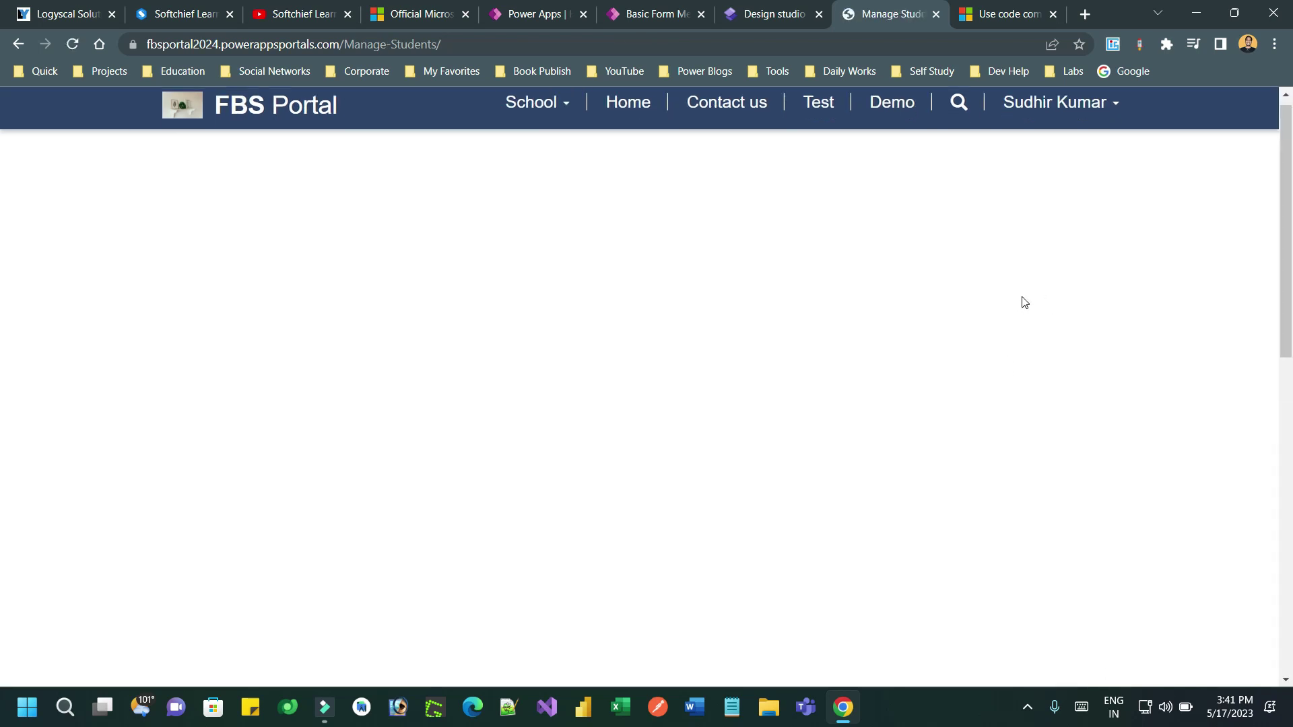
scroll(1022, 301, "down", 8)
left_click(1091, 290)
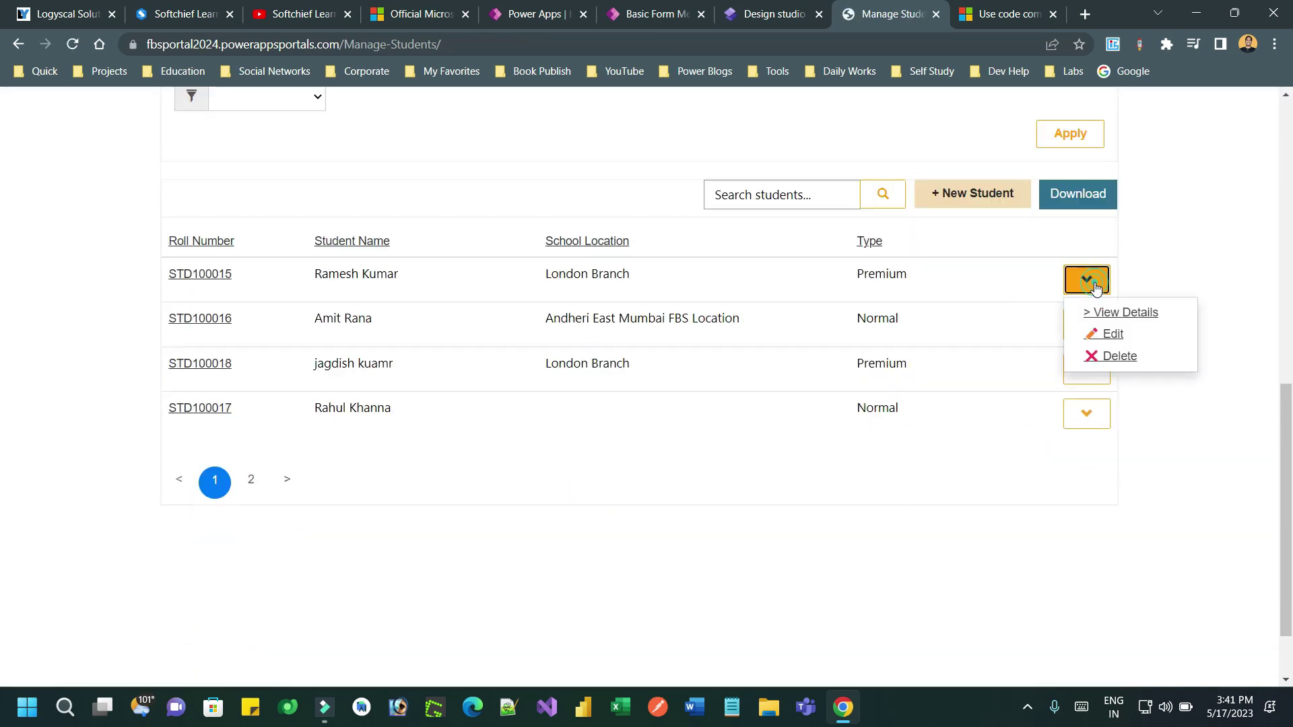
left_click(1107, 332)
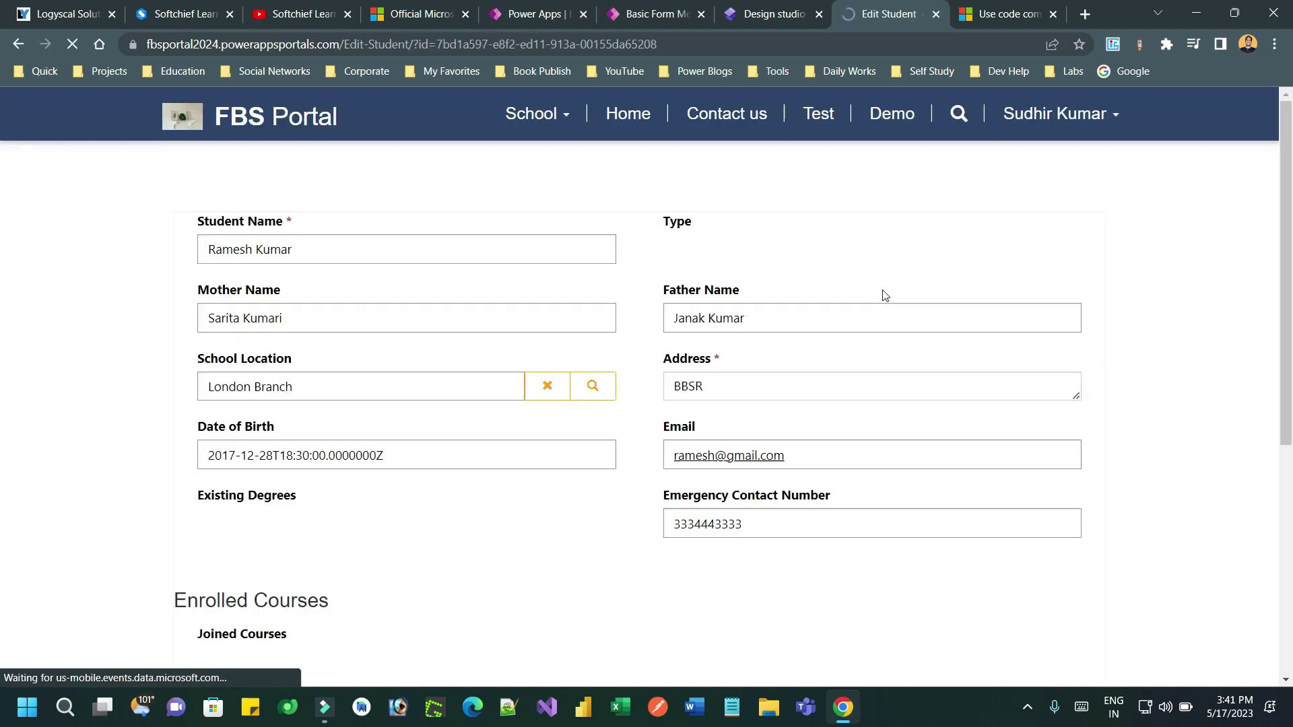
Step: Test the Type buttons Premium, Normal and Please Select, ending on Please Select
left_click(722, 245)
left_click(894, 250)
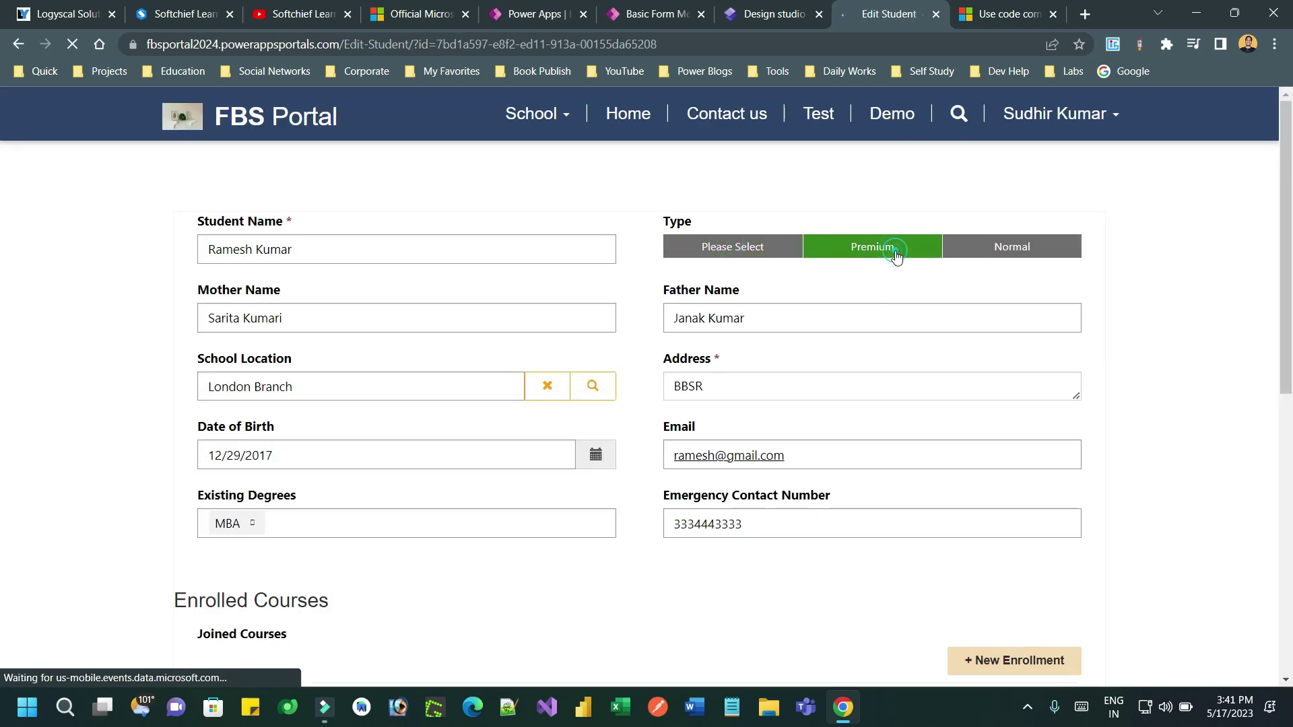
left_click(1062, 247)
left_click(900, 253)
left_click(757, 251)
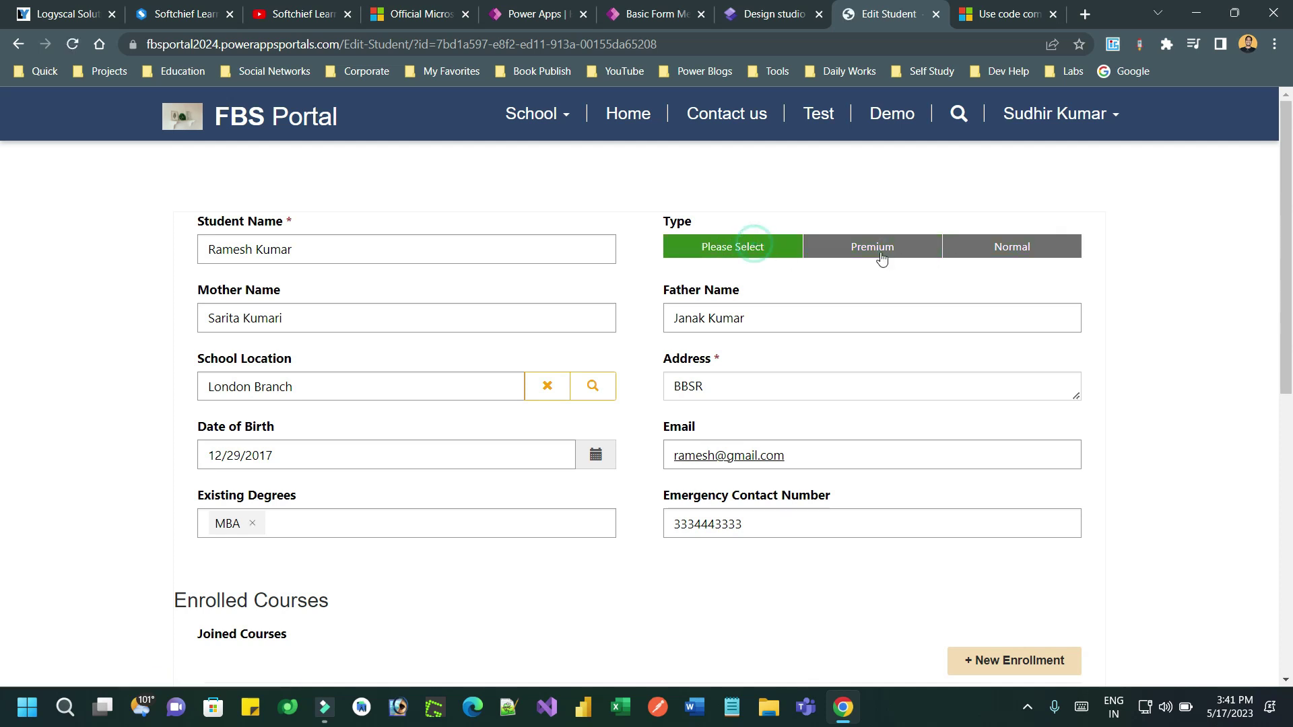
left_click(888, 256)
left_click(1006, 245)
left_click(883, 248)
left_click(735, 246)
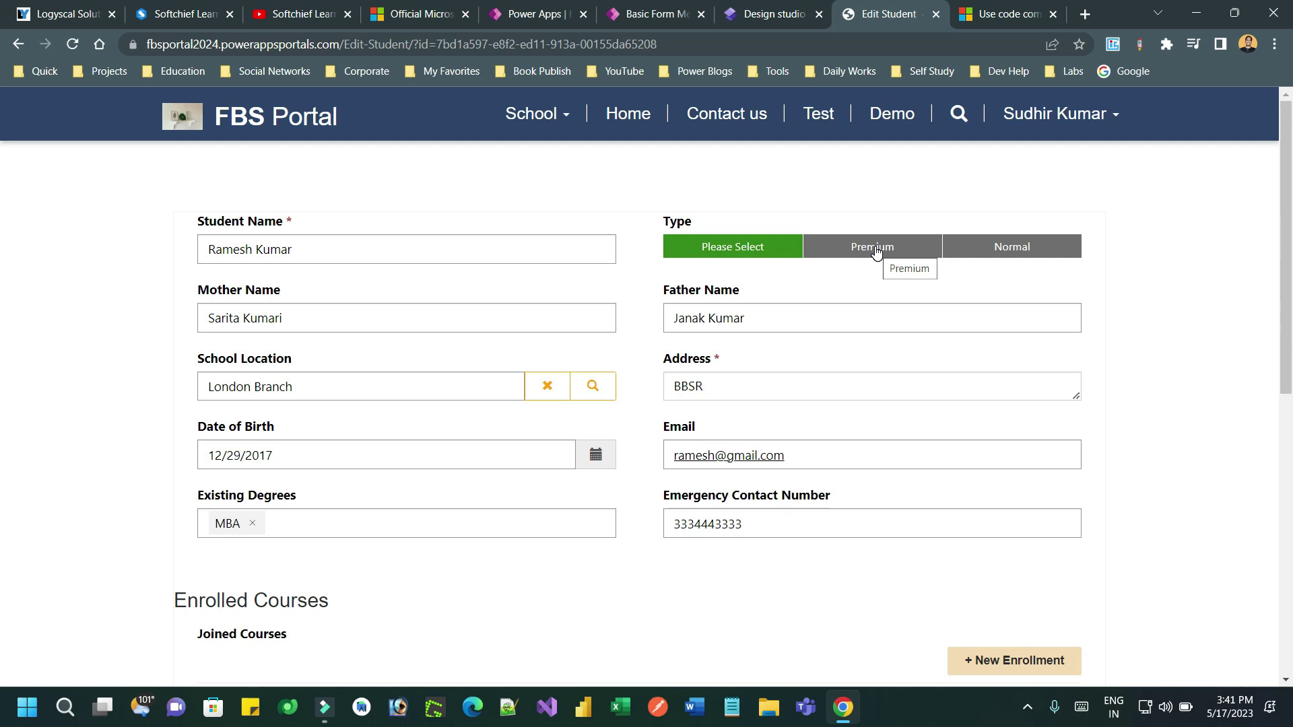